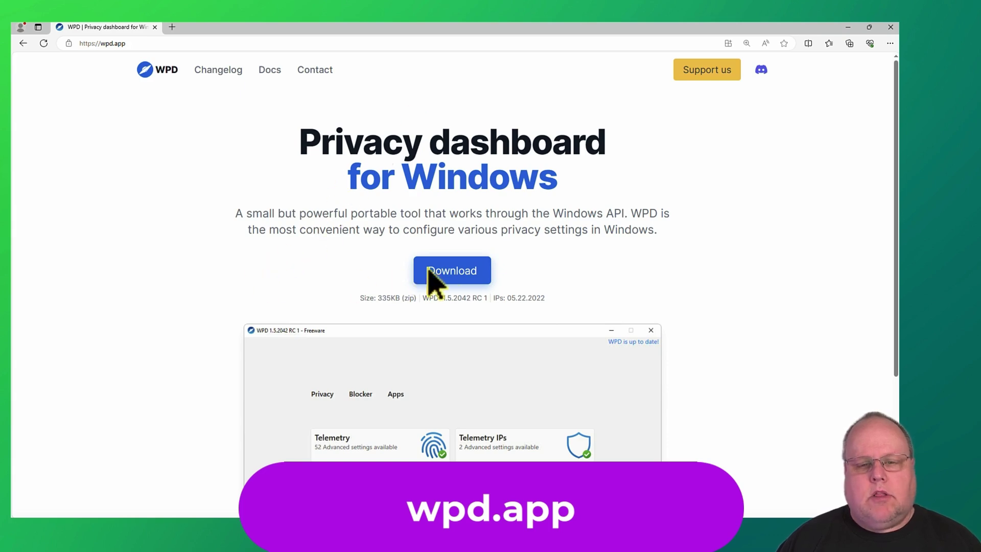
Step: Download latest.zip from wpd.app and drag the WPD application out of it onto the desktop
left_click(447, 275)
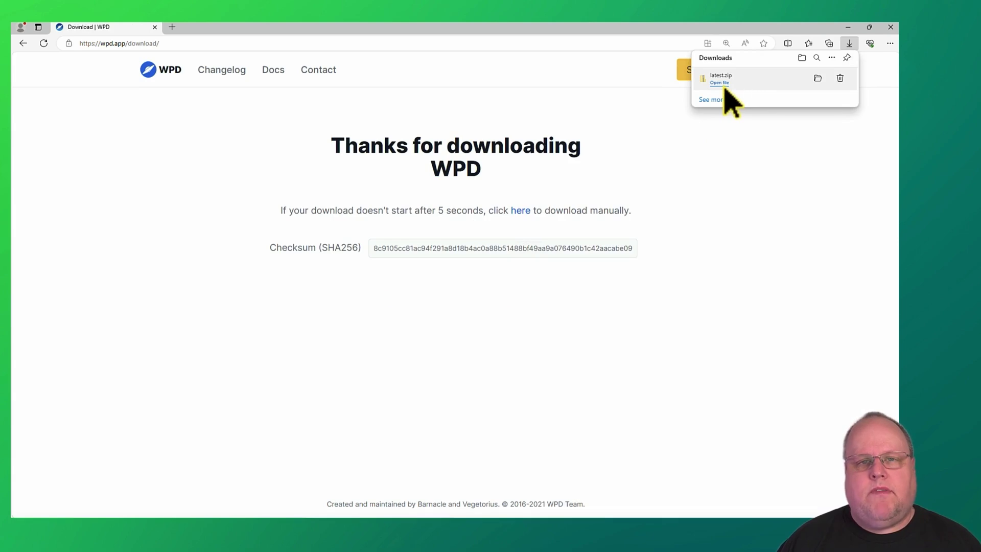
left_click(725, 84)
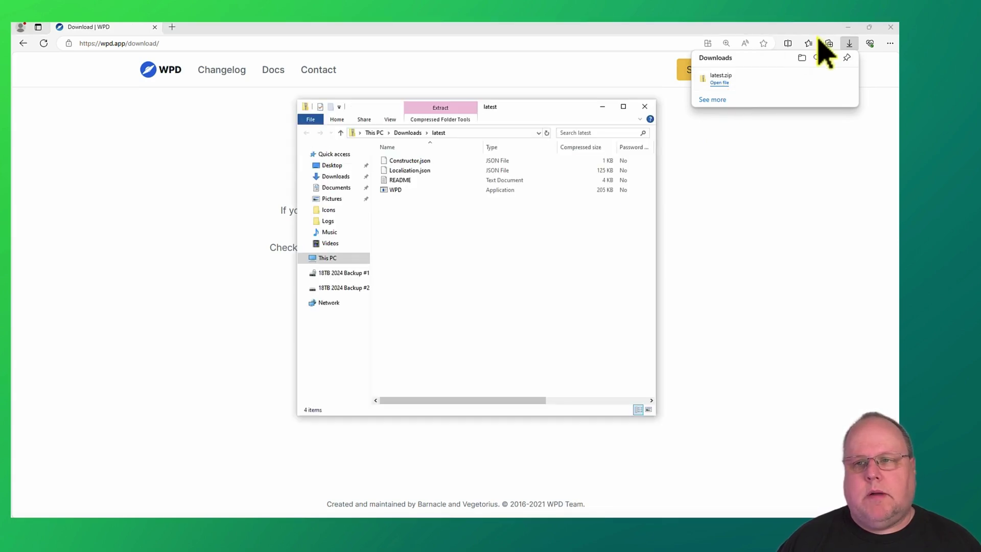
left_click(848, 27)
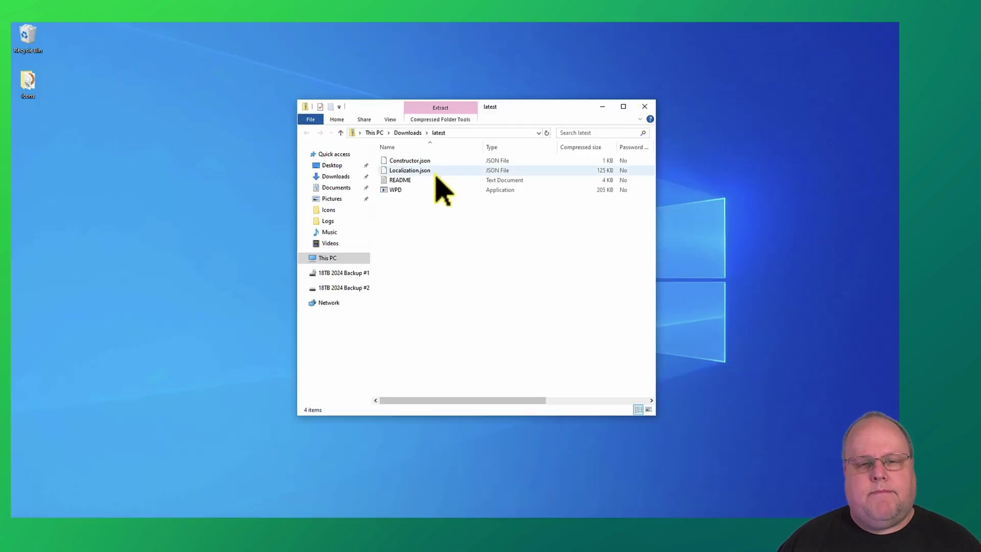
mouse_move(394, 192)
left_mouse_down()
mouse_move(72, 158)
mouse_move(81, 162)
left_mouse_up()
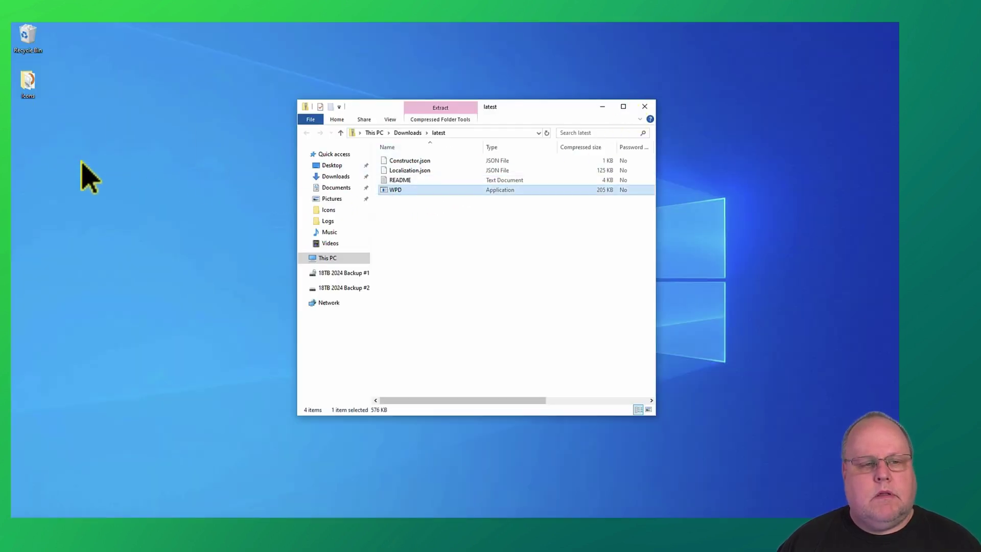
left_click(645, 107)
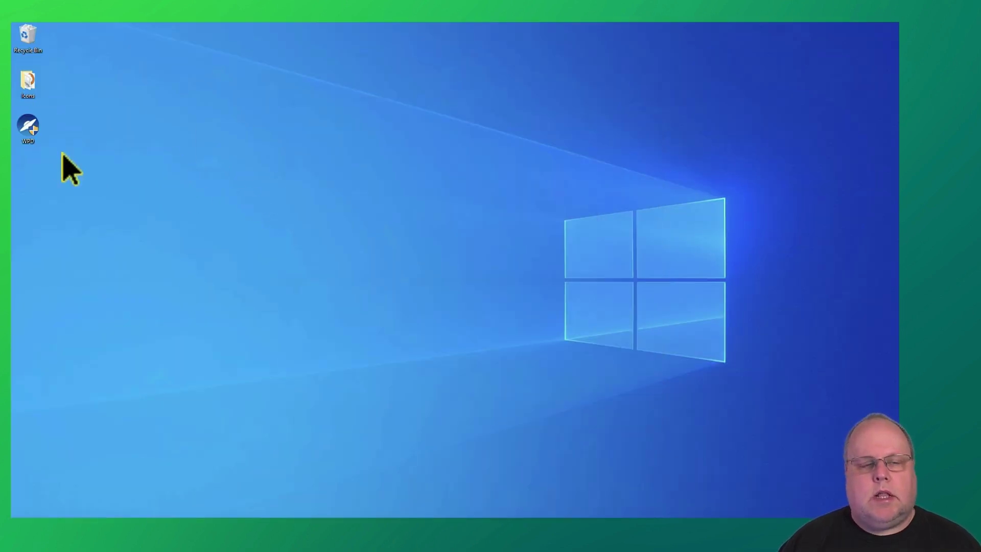
Step: Launch WPD from its desktop icon and approve the User Account Control prompt
double_click(24, 131)
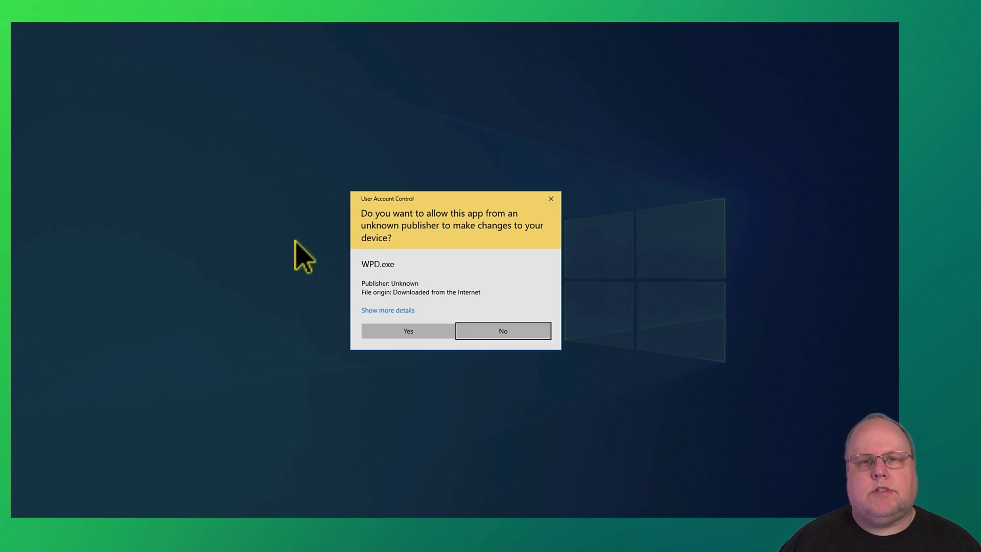
left_click(392, 333)
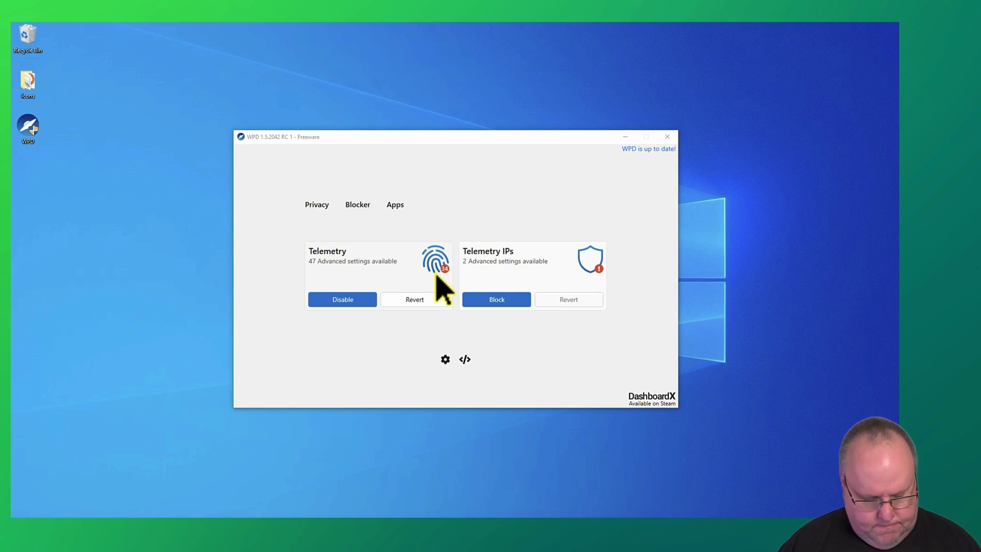
Step: Search Windows Settings for 'system restore' and open Create a restore point
key("super")
left_click(23, 471)
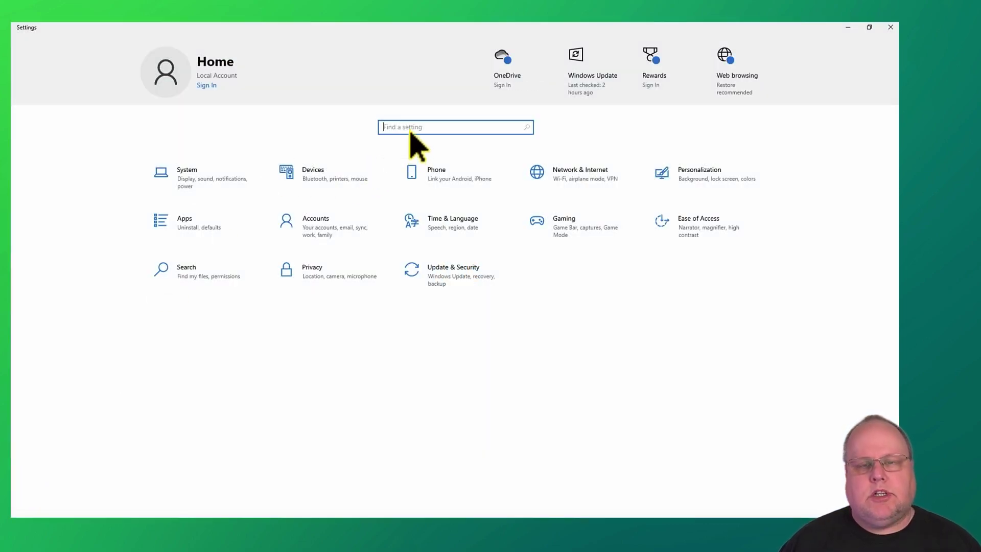
type("system rest")
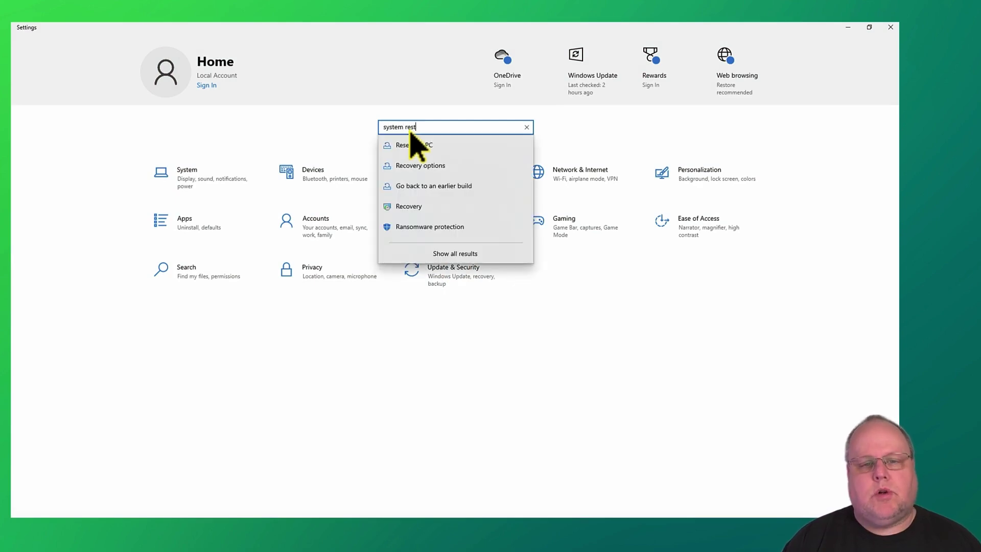
type("ore")
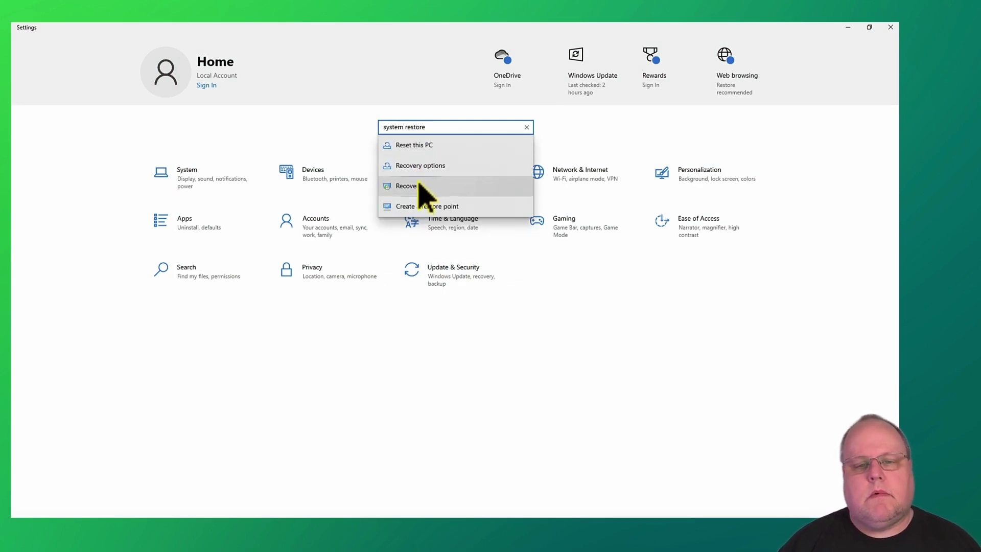
left_click(429, 212)
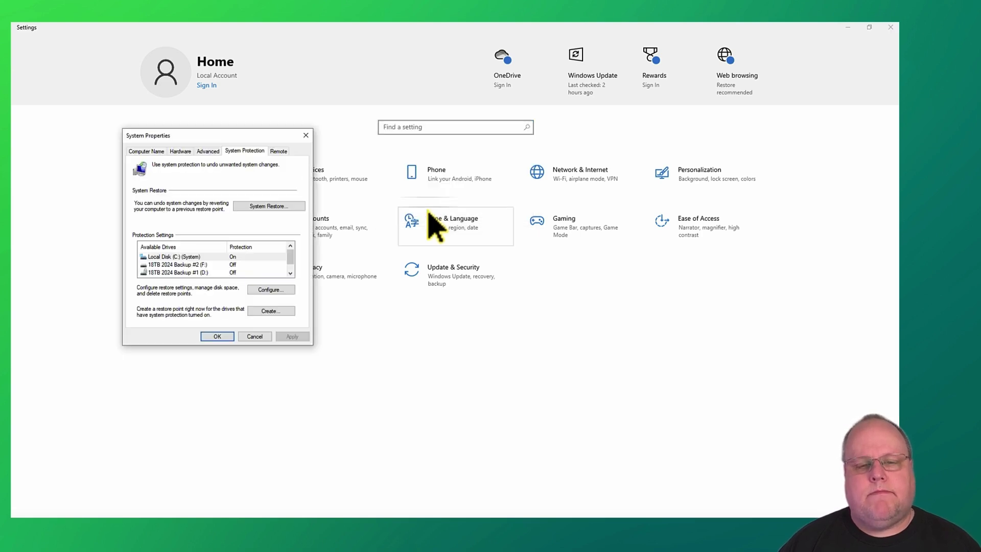
Step: Create a restore point described 'Before Windows Update Disable' and close System Properties
left_click(270, 312)
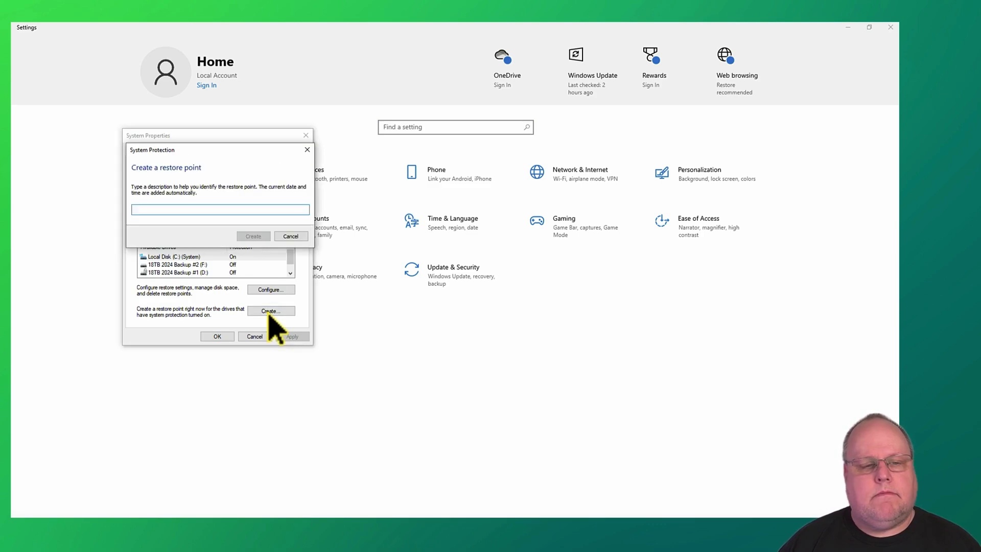
type("B")
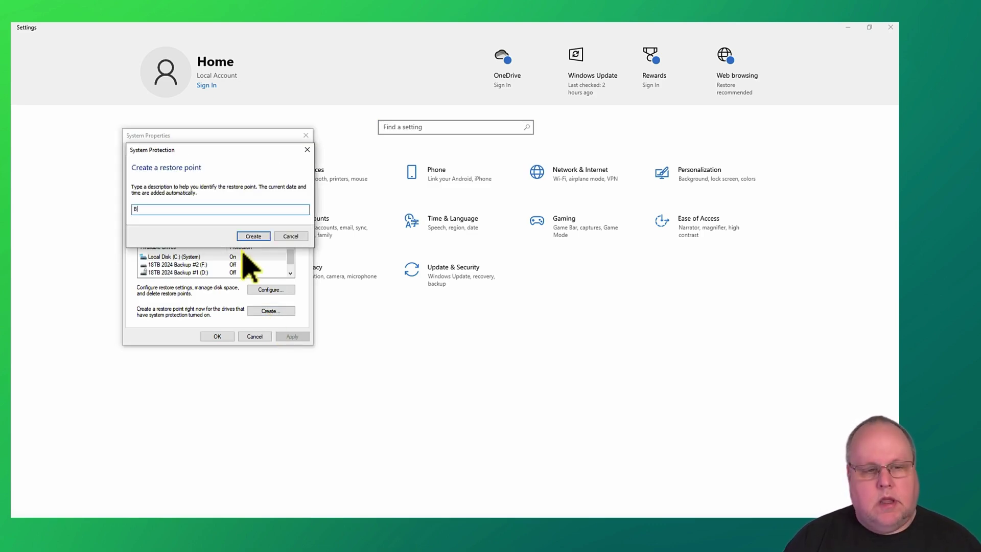
type("efore Windows Upda")
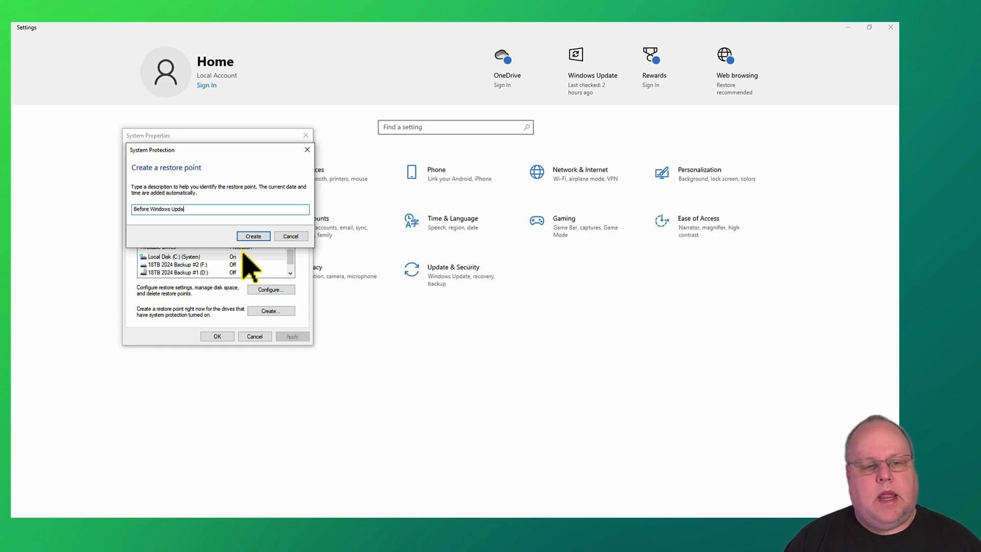
type("te Disable")
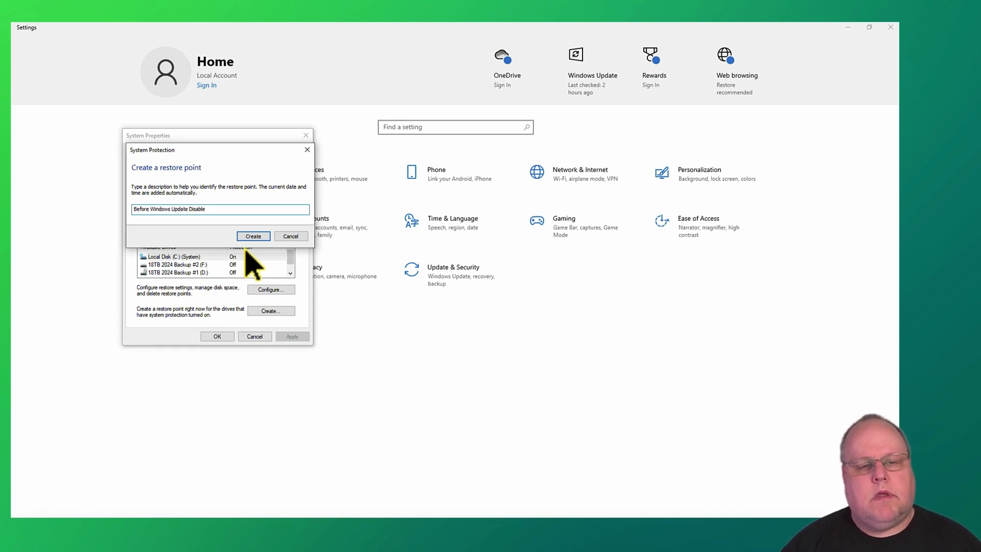
left_click(254, 236)
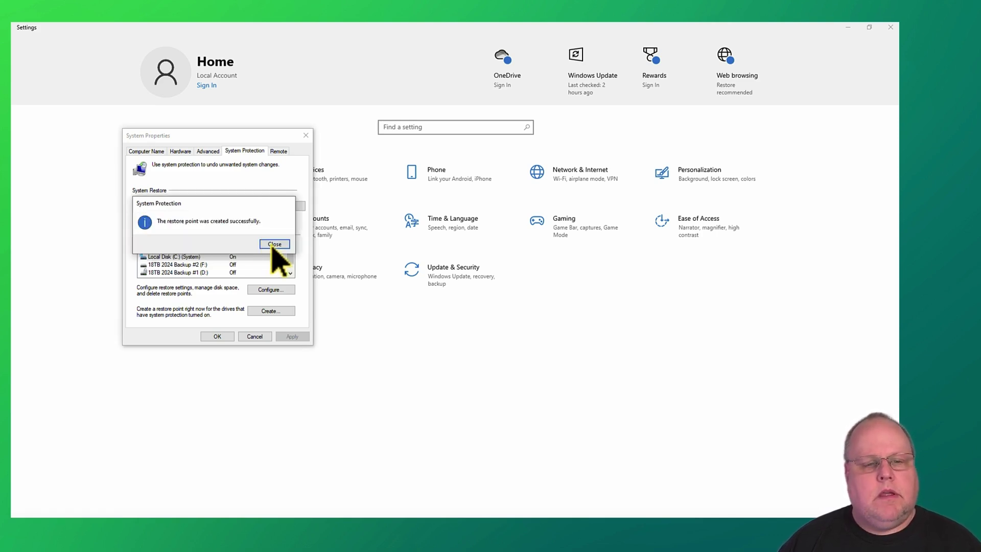
left_click(273, 246)
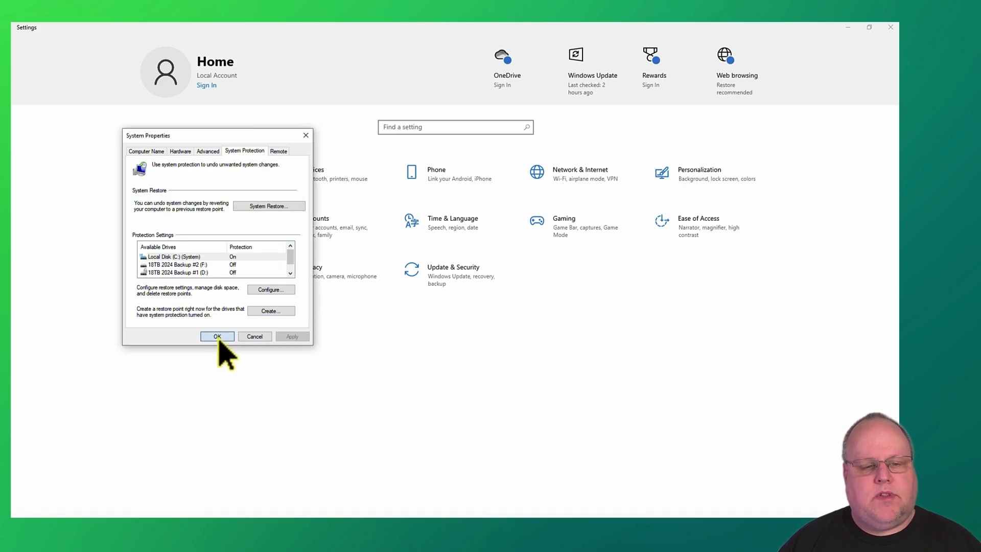
left_click(217, 336)
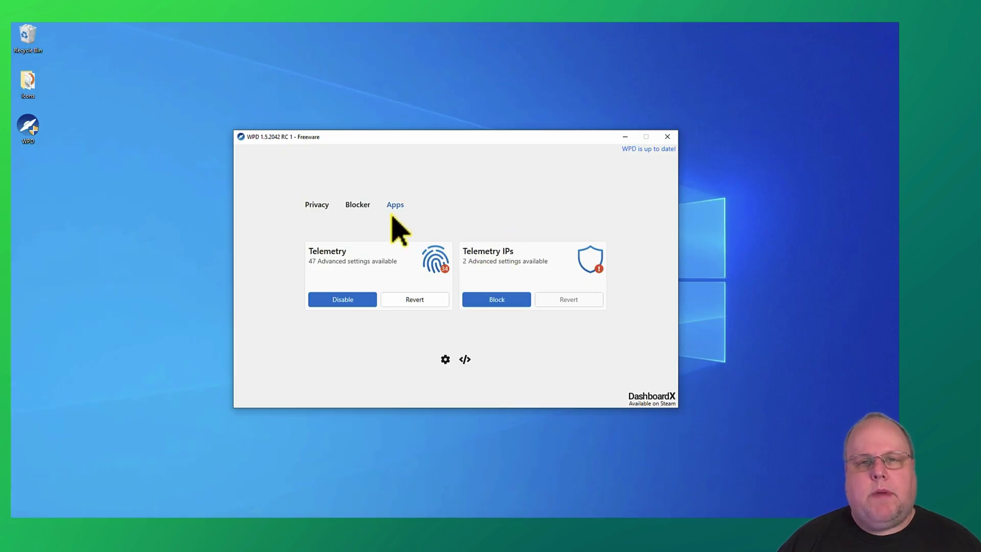
Step: Switch WPD to the Blocker tab showing the Telemetry, Extra and Update rule sets
left_click(356, 207)
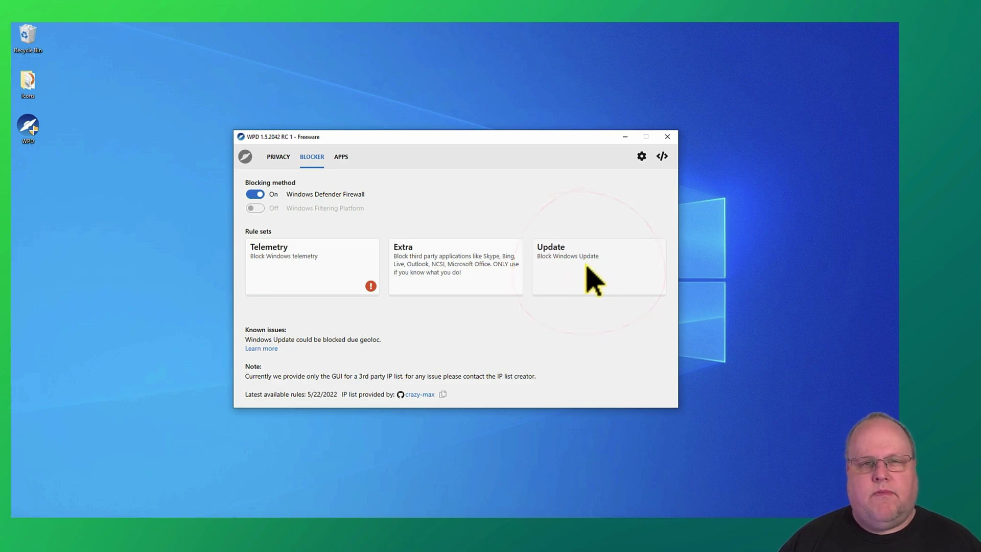
left_click(280, 158)
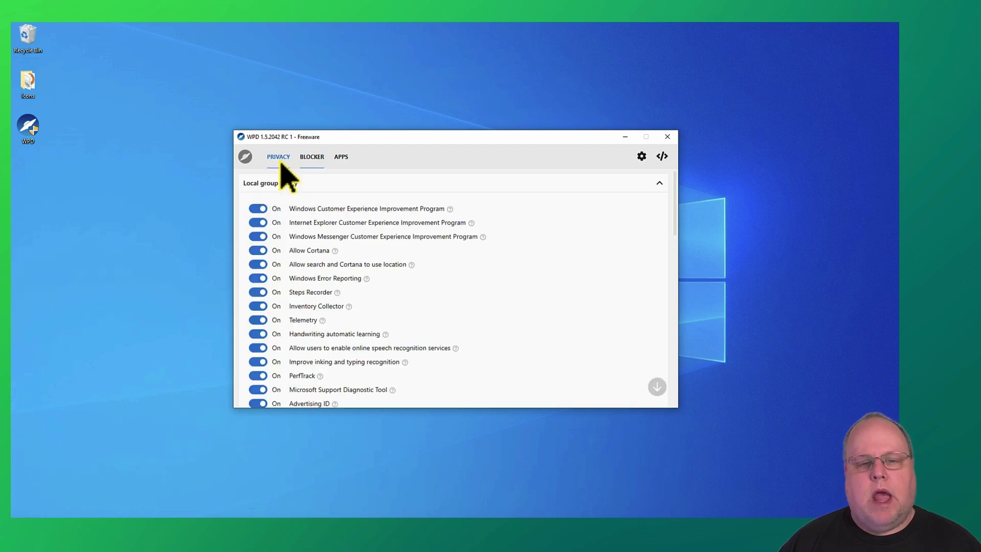
scroll(392, 282, "down", 1)
scroll(381, 282, "down", 4)
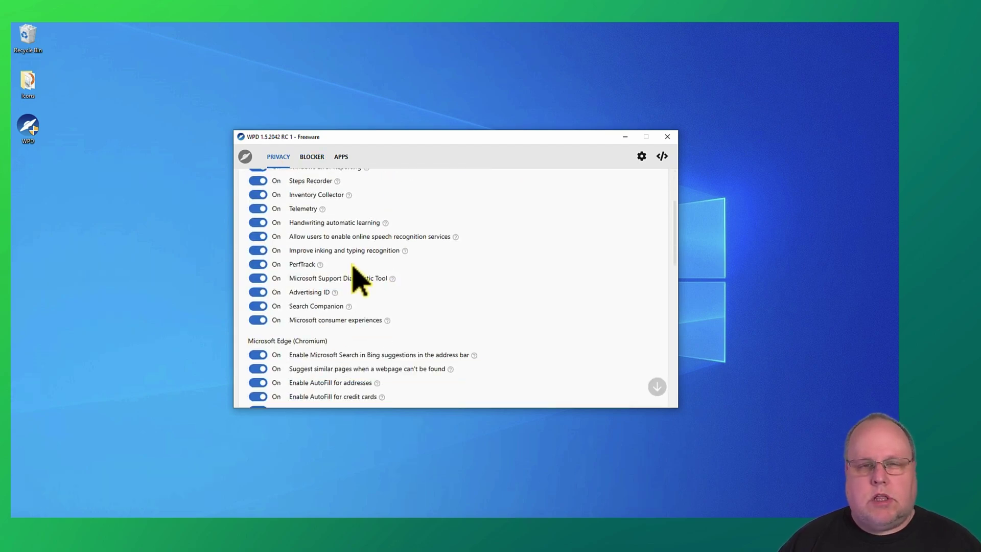
scroll(352, 265, "up", 5)
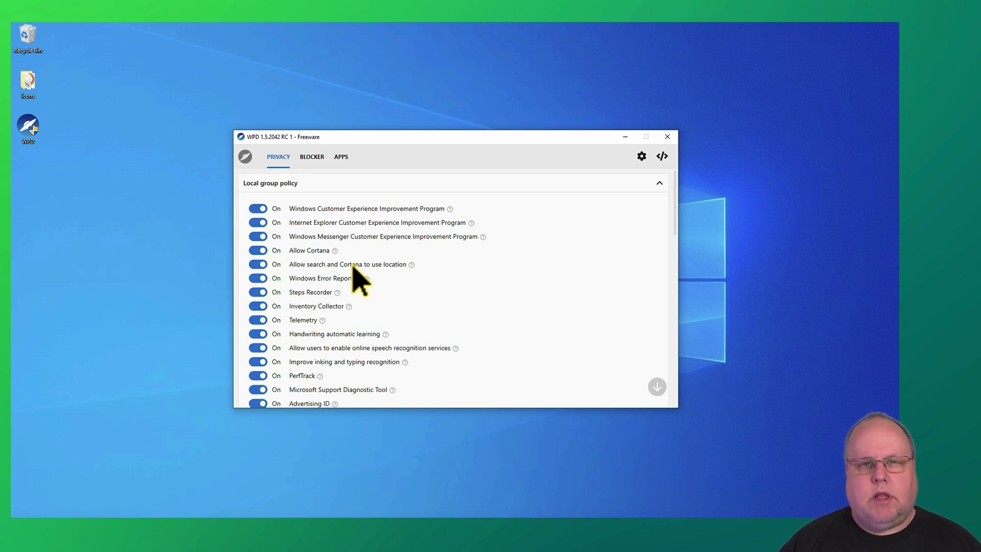
scroll(353, 268, "down", 10)
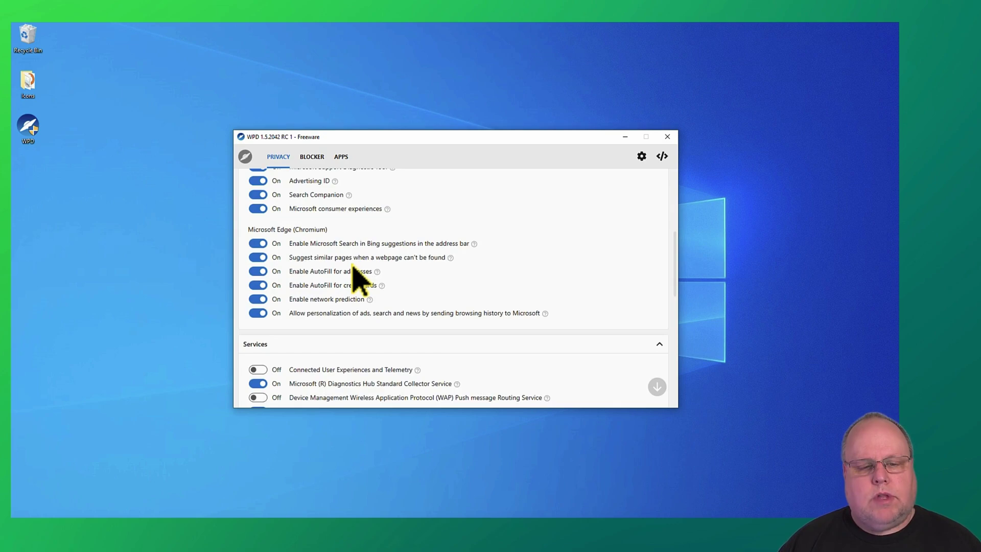
scroll(353, 267, "down", 5)
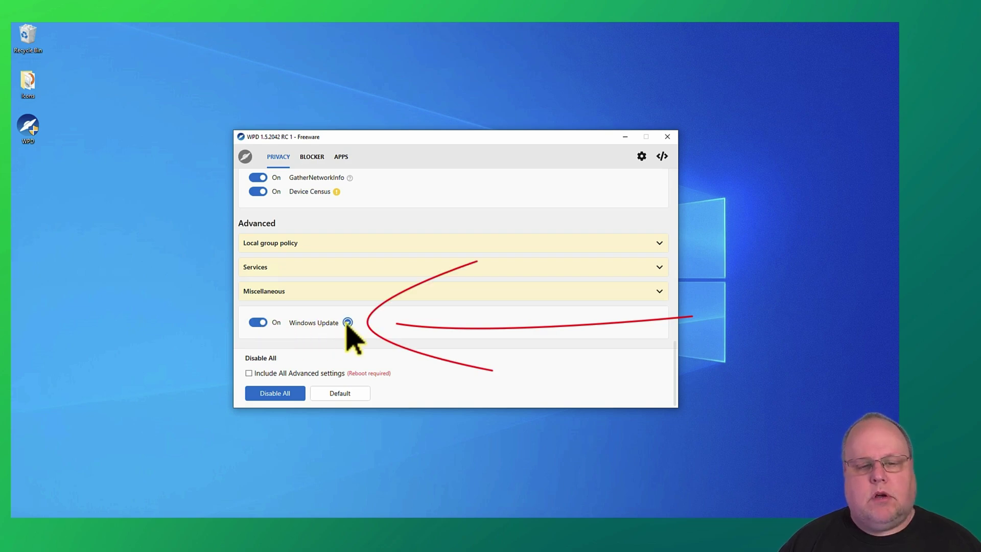
left_click(348, 322)
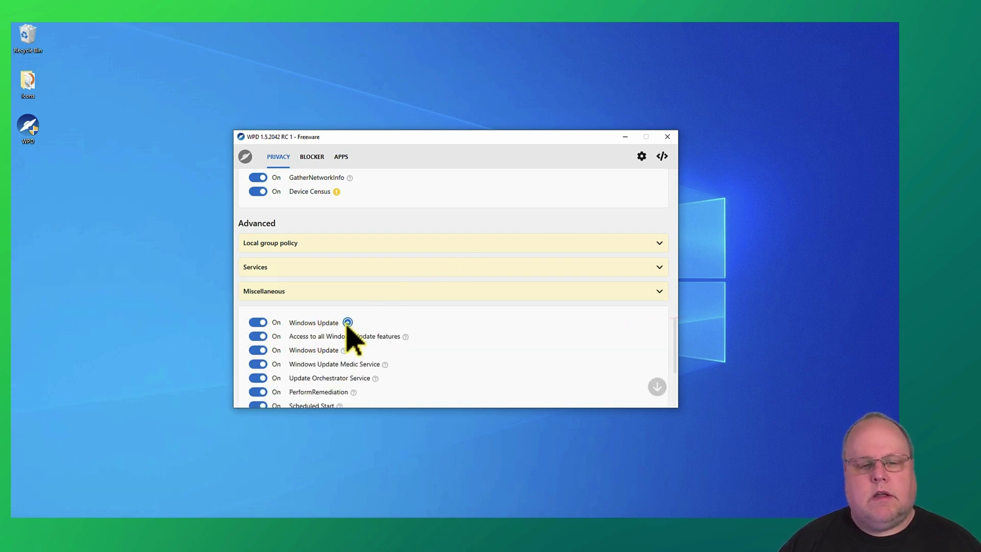
scroll(348, 326, "down", 3)
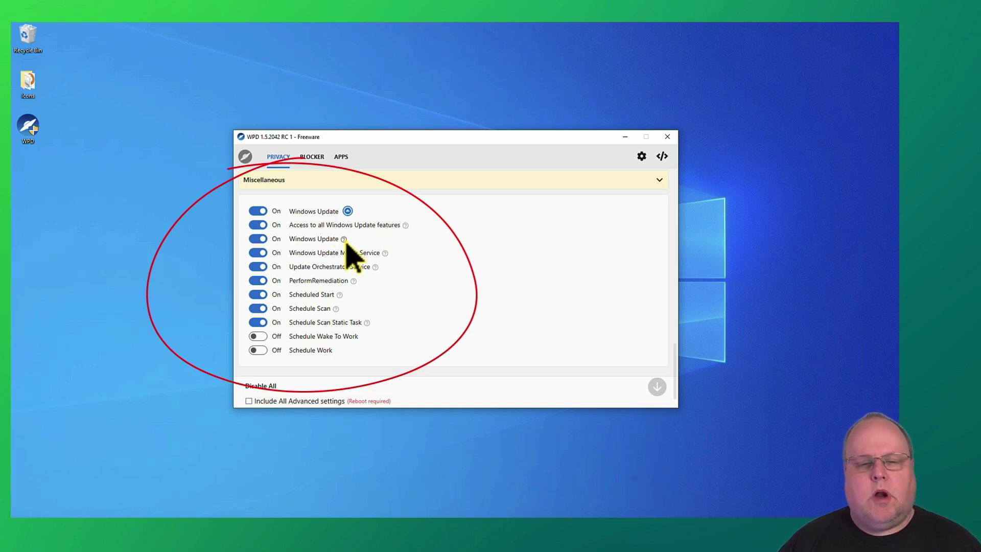
mouse_move(408, 230)
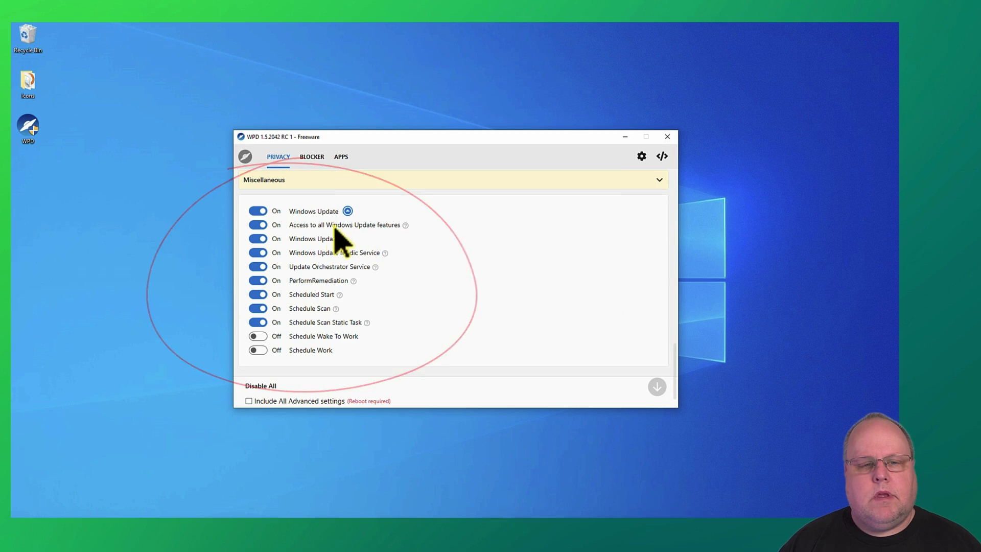
left_click(310, 159)
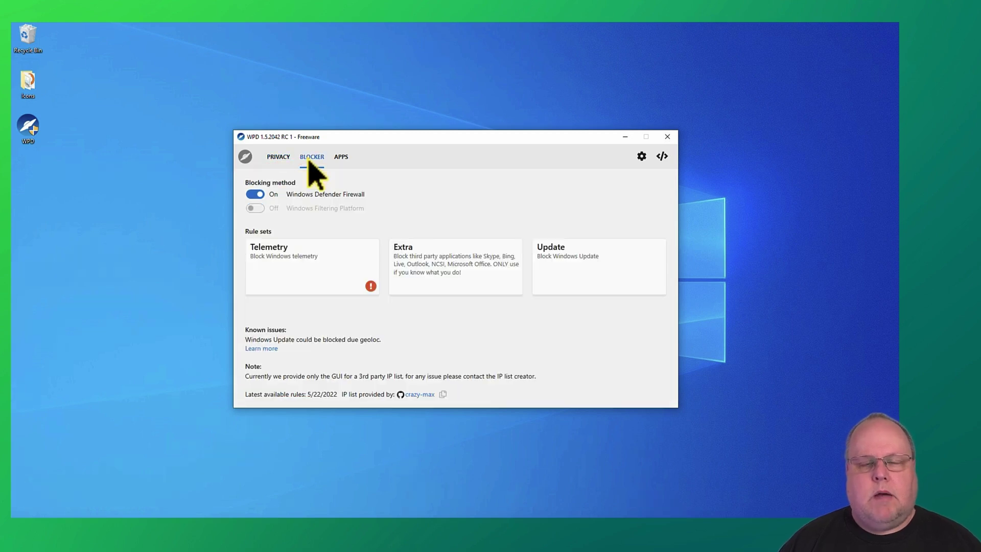
Step: Enable the Update (Block Windows Update) rule set card so it shows a check
left_click(574, 266)
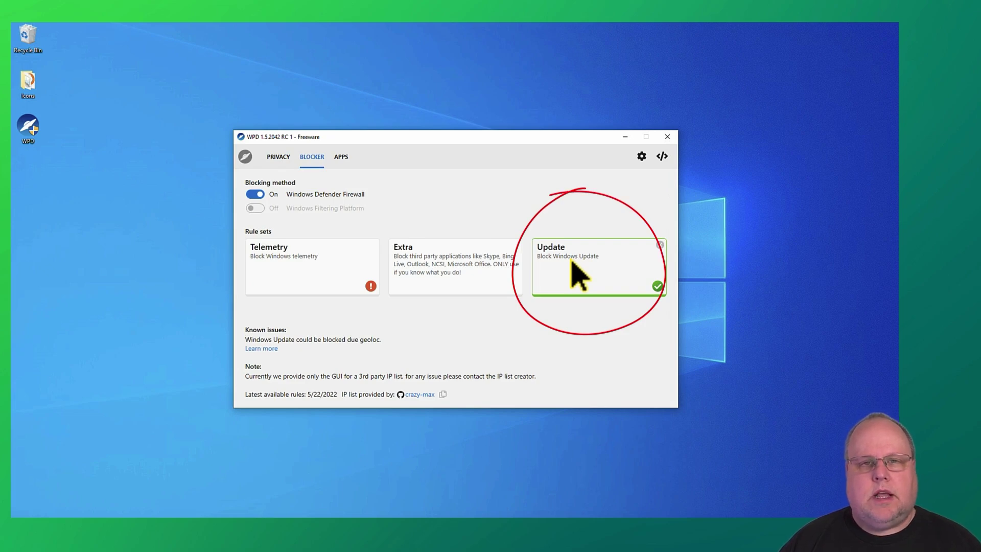